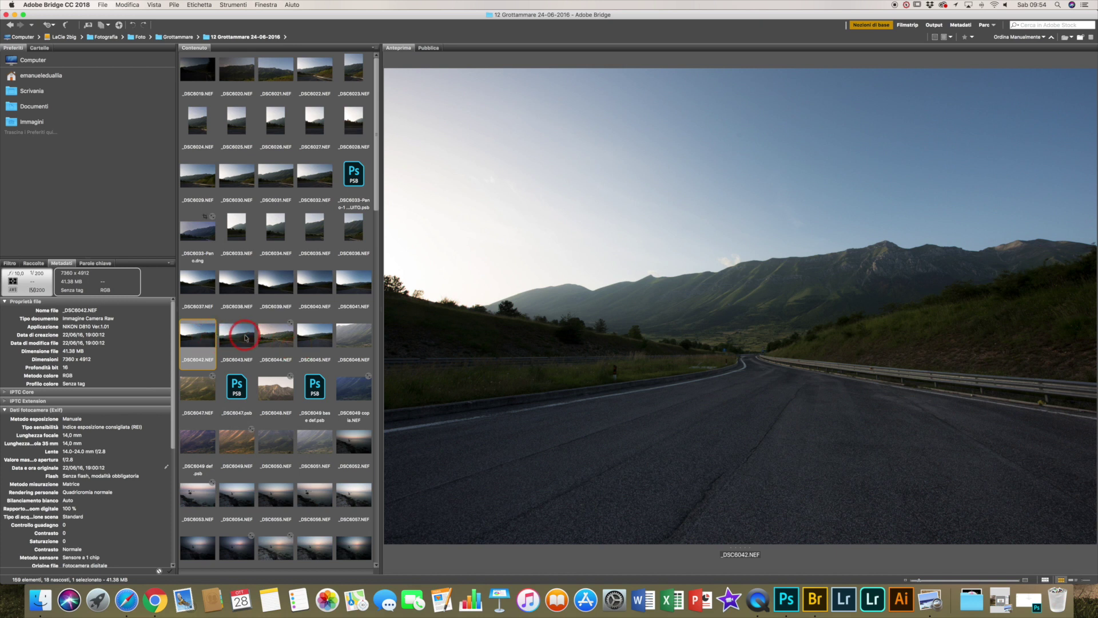
- In Bridge, select photos _DSC6042 to _DSC6044 and load them into Photoshop as layers
click(235, 337)
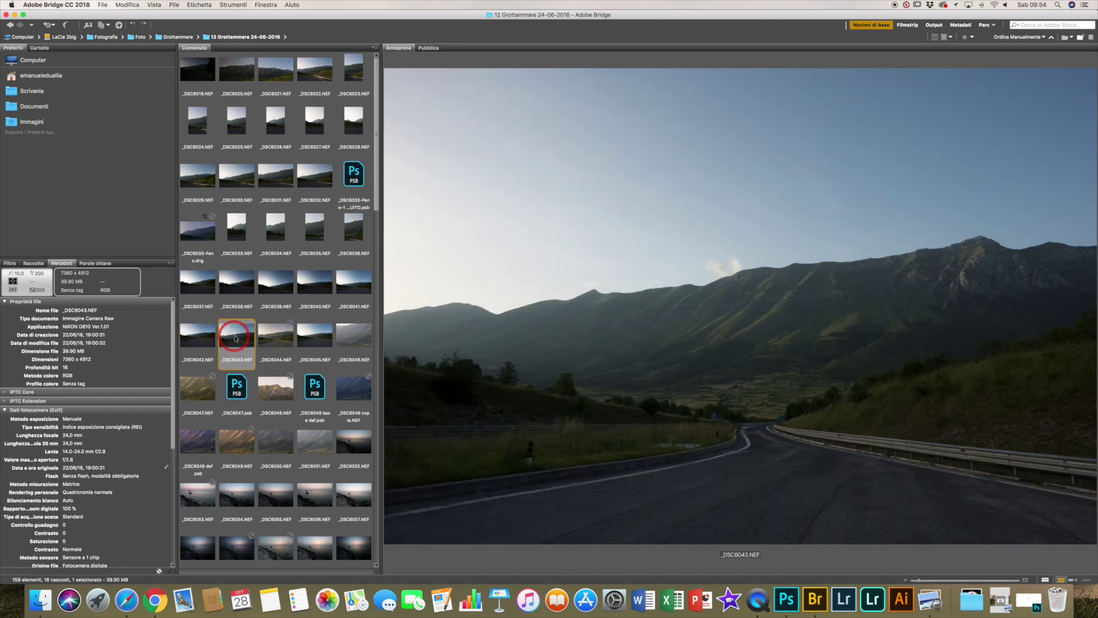
click(273, 342)
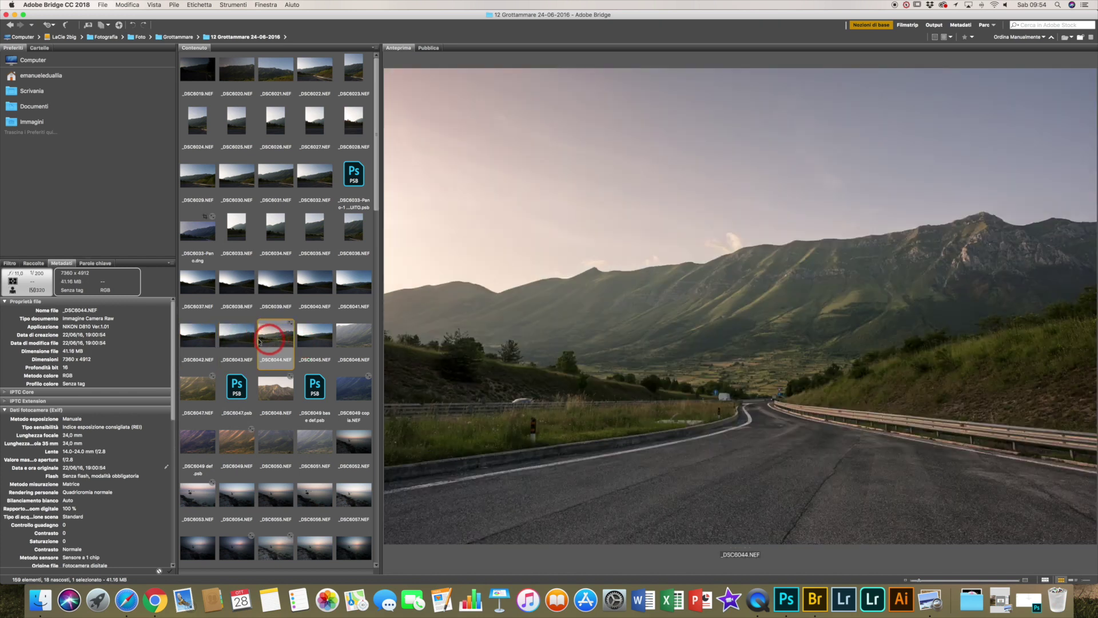
click(197, 336)
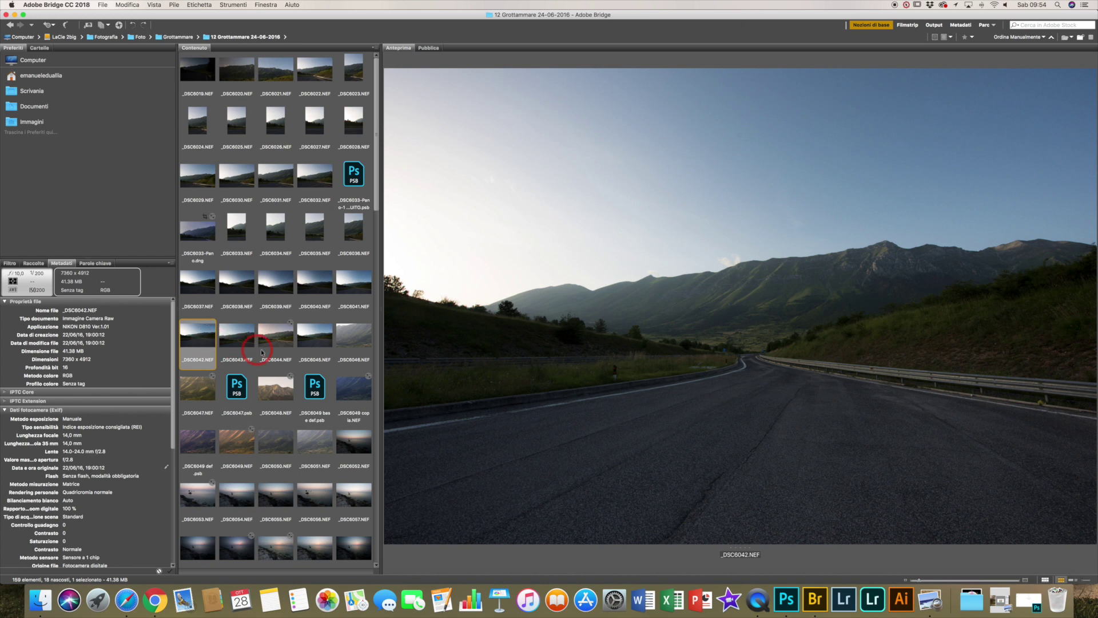
shift+click(277, 341)
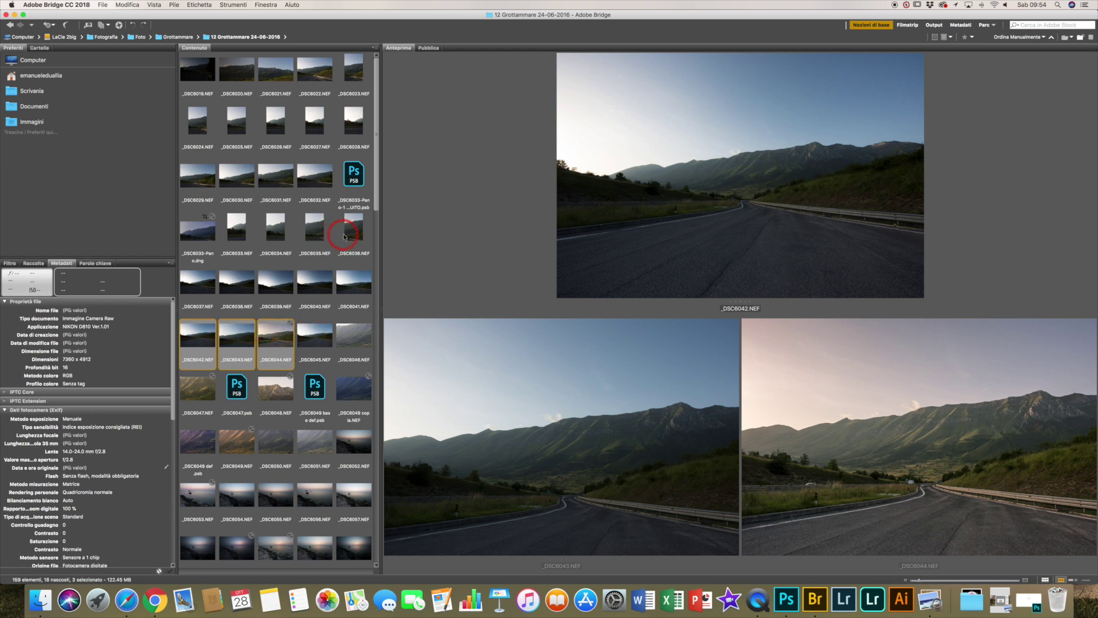
click(244, 5)
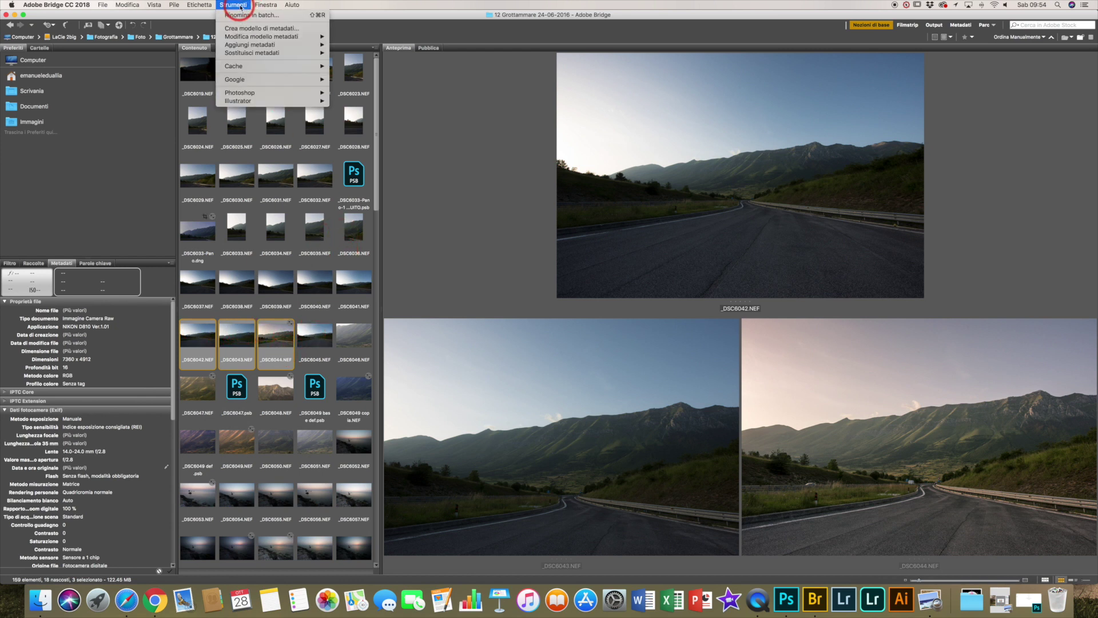
mouse_move(258, 91)
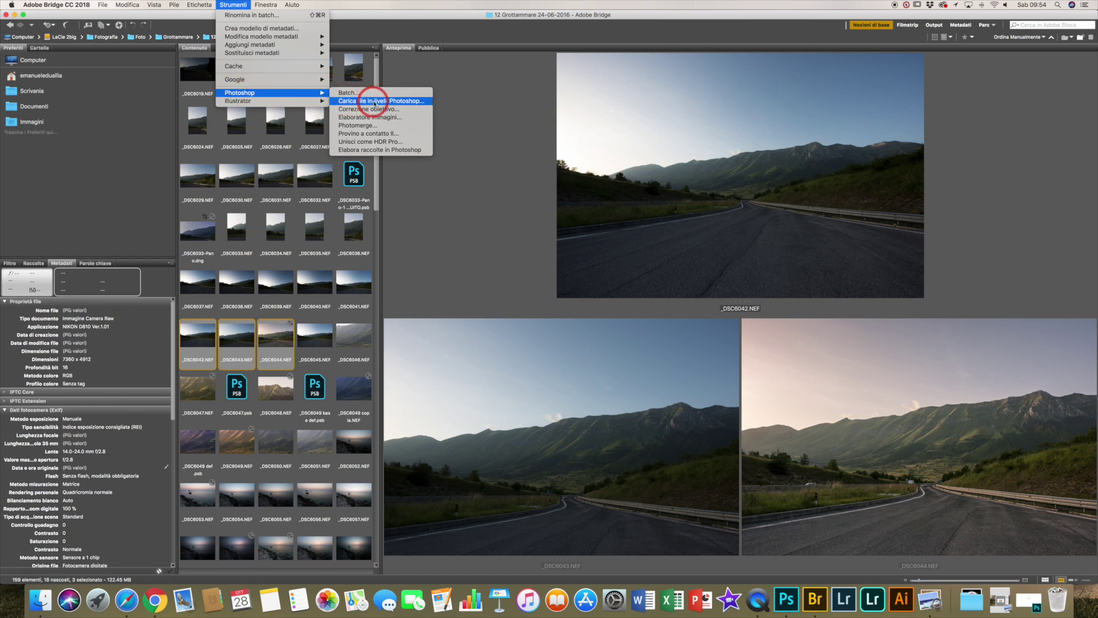
click(374, 101)
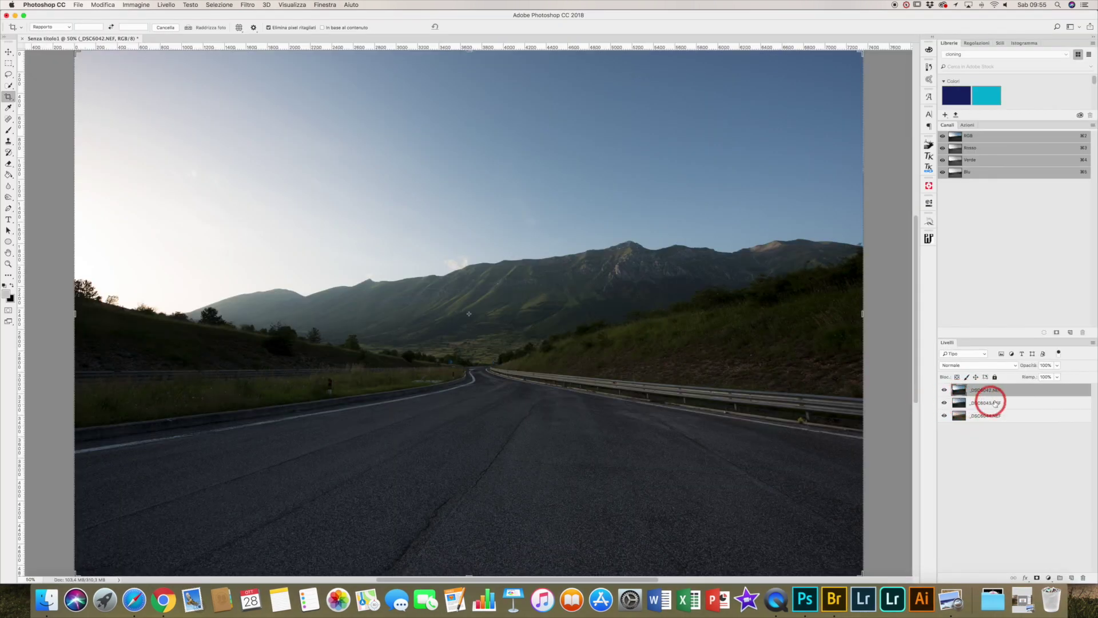
- Compare exposures by toggling the _DSC6042 and _DSC6043 layers, then select all three layers
click(944, 391)
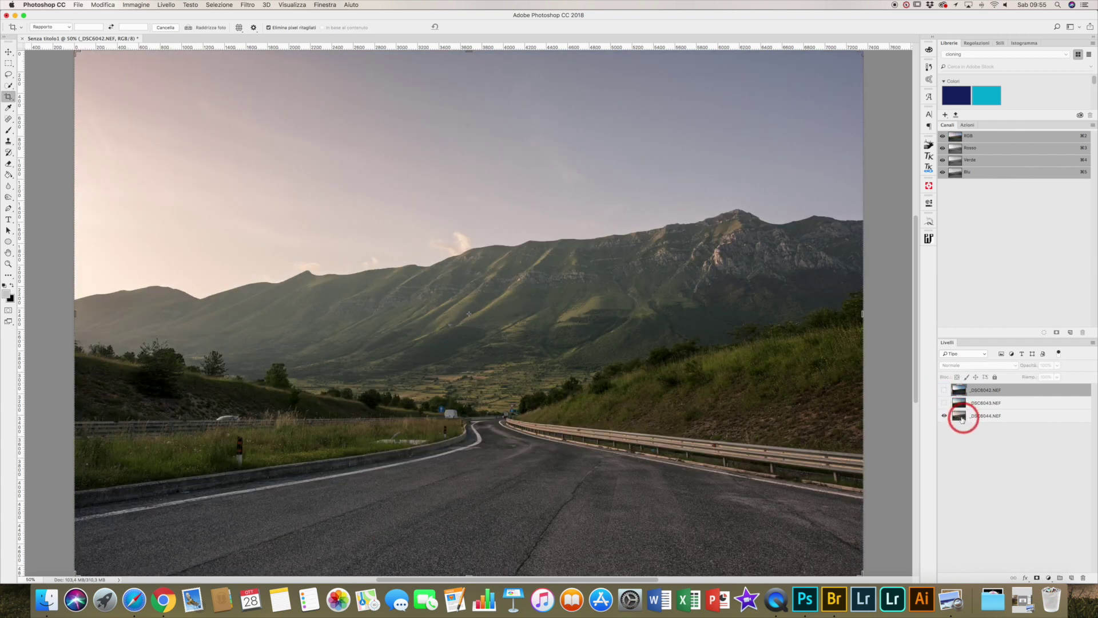
click(945, 402)
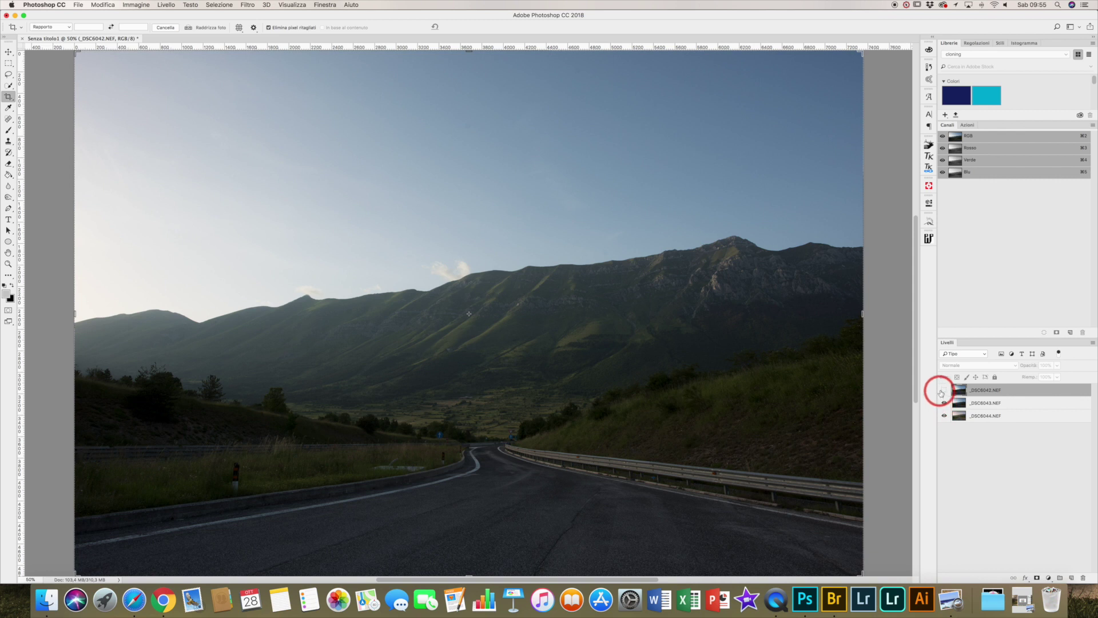
click(942, 391)
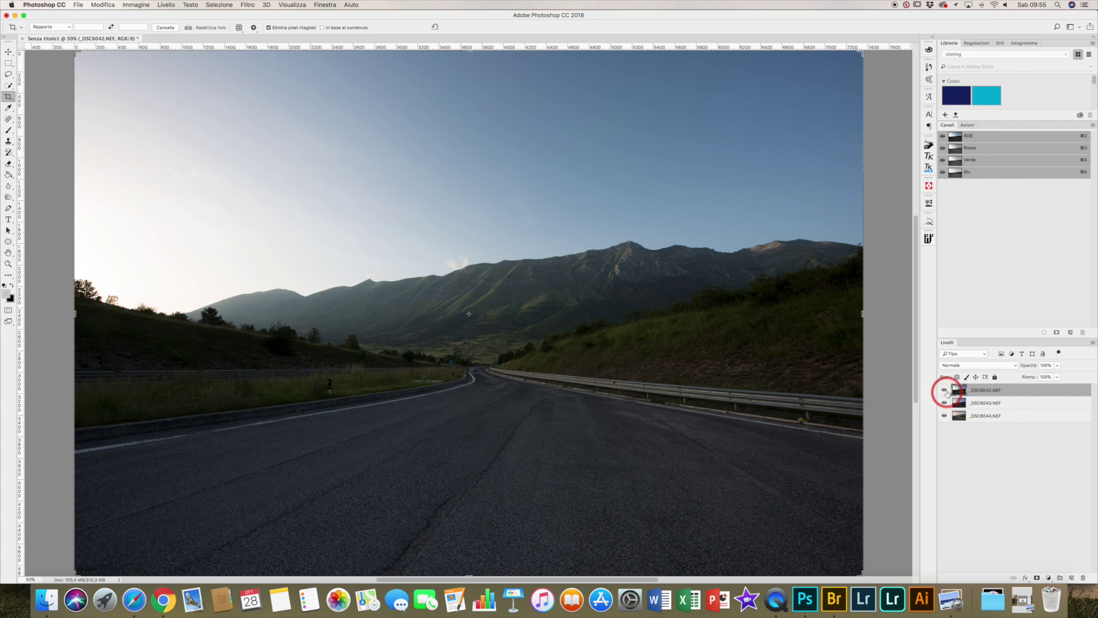
click(943, 390)
click(943, 403)
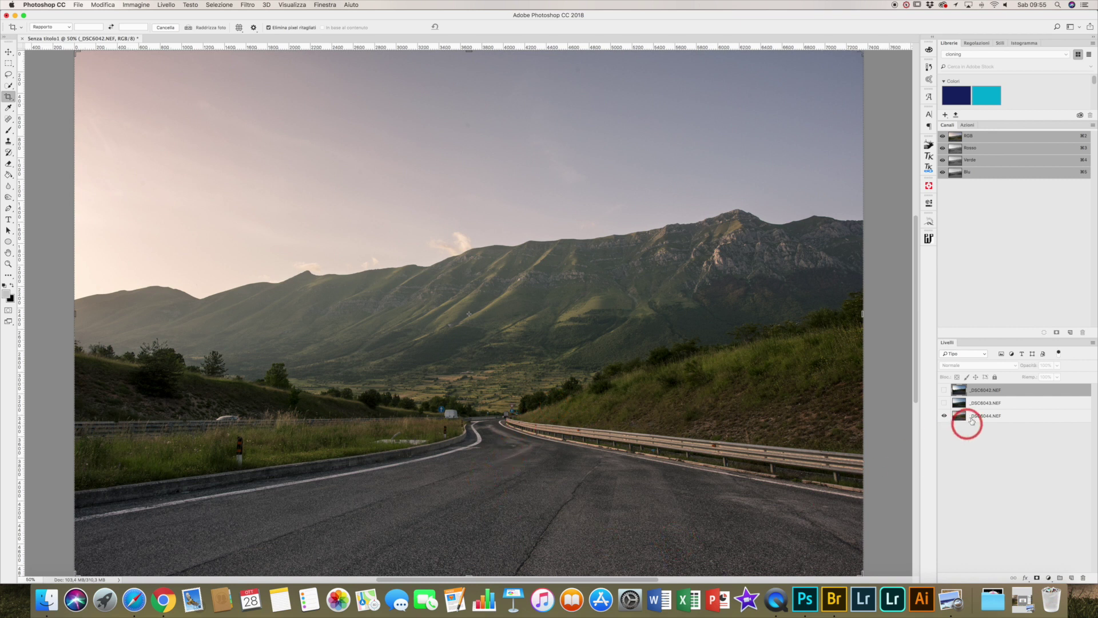
click(944, 403)
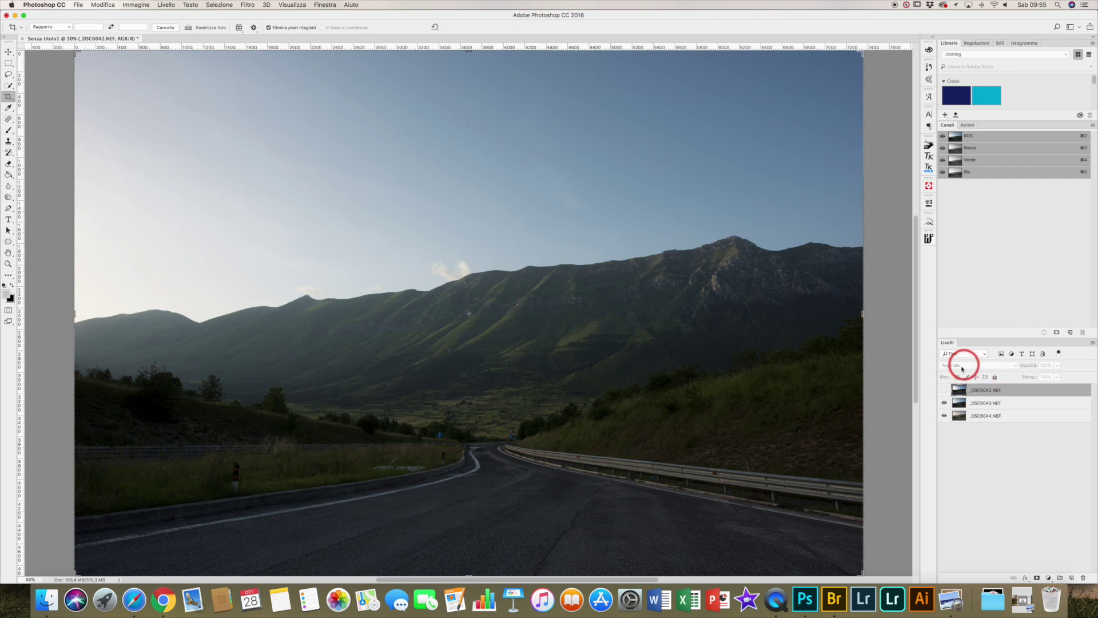
click(944, 389)
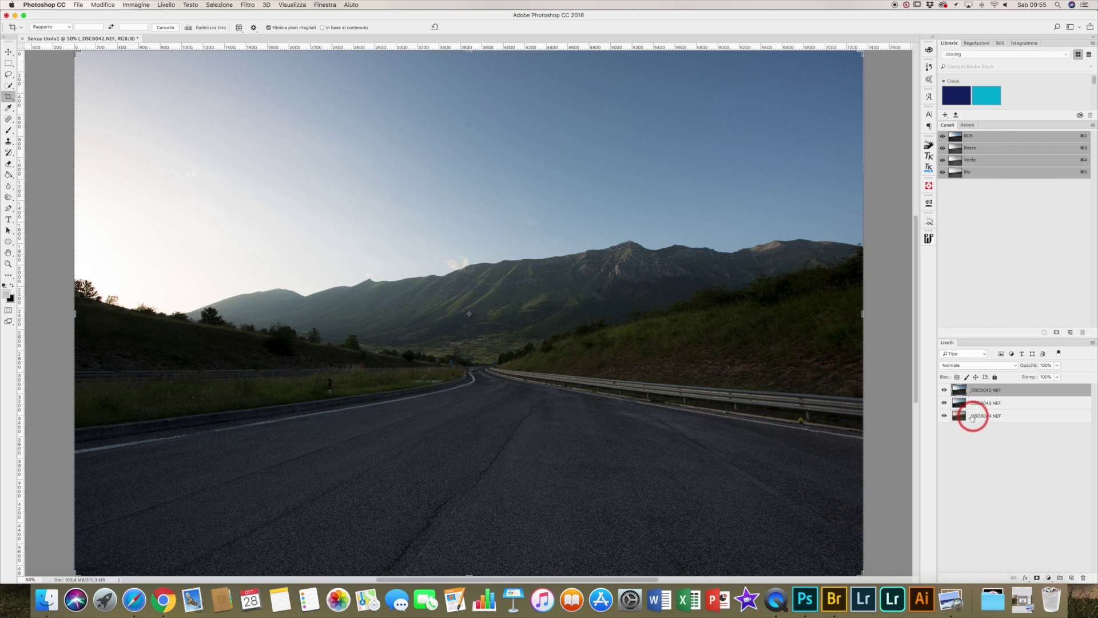
shift+click(972, 417)
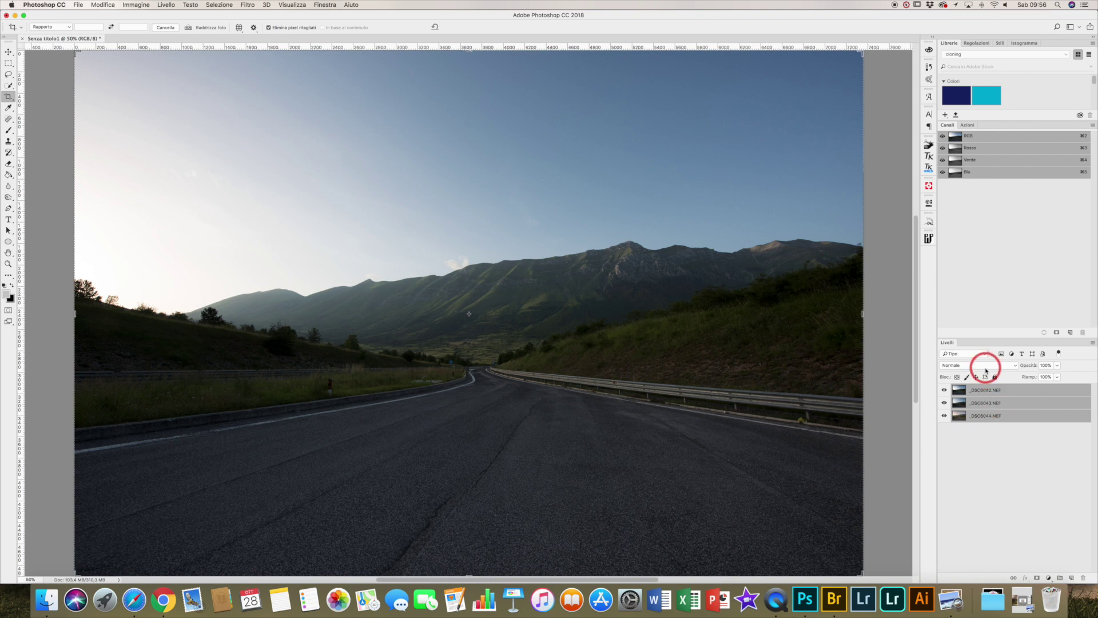
- Run Auto-Align Layers on the three selected exposures with Auto projection
click(105, 5)
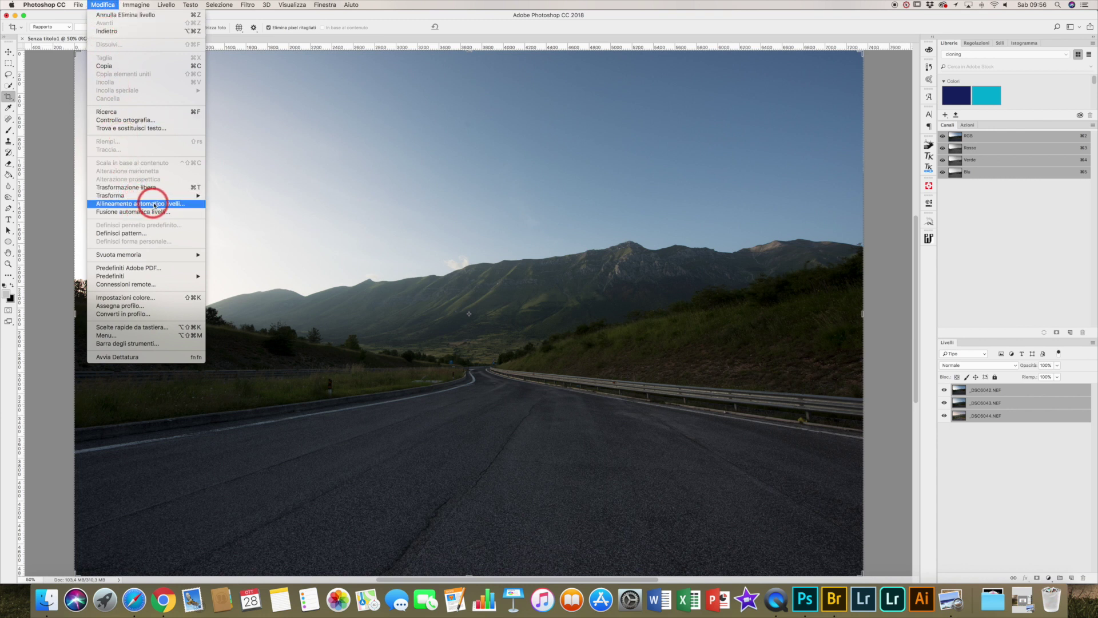
click(154, 204)
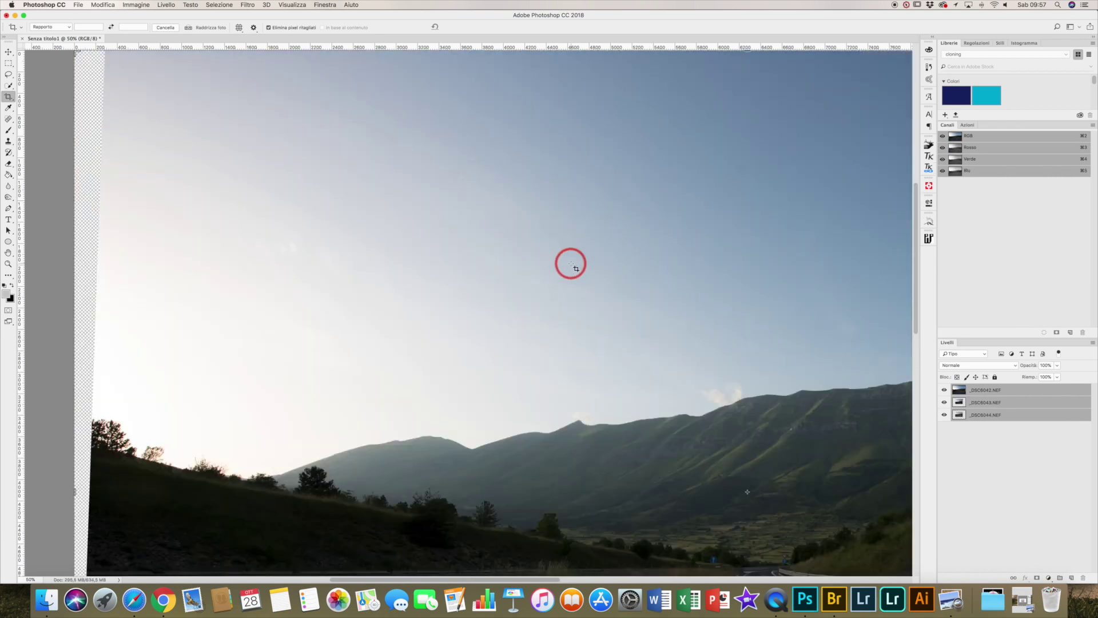
- Zoom out, check each aligned layer's edges by toggling visibility, then commit the crop
key(super+minus)
key(super+minus)
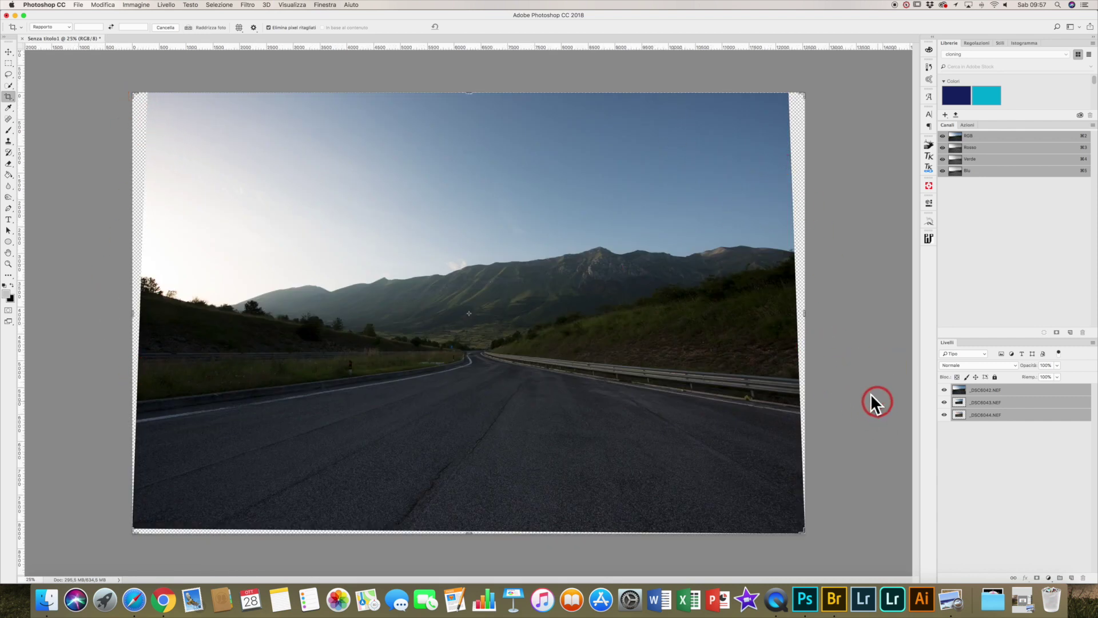
click(944, 391)
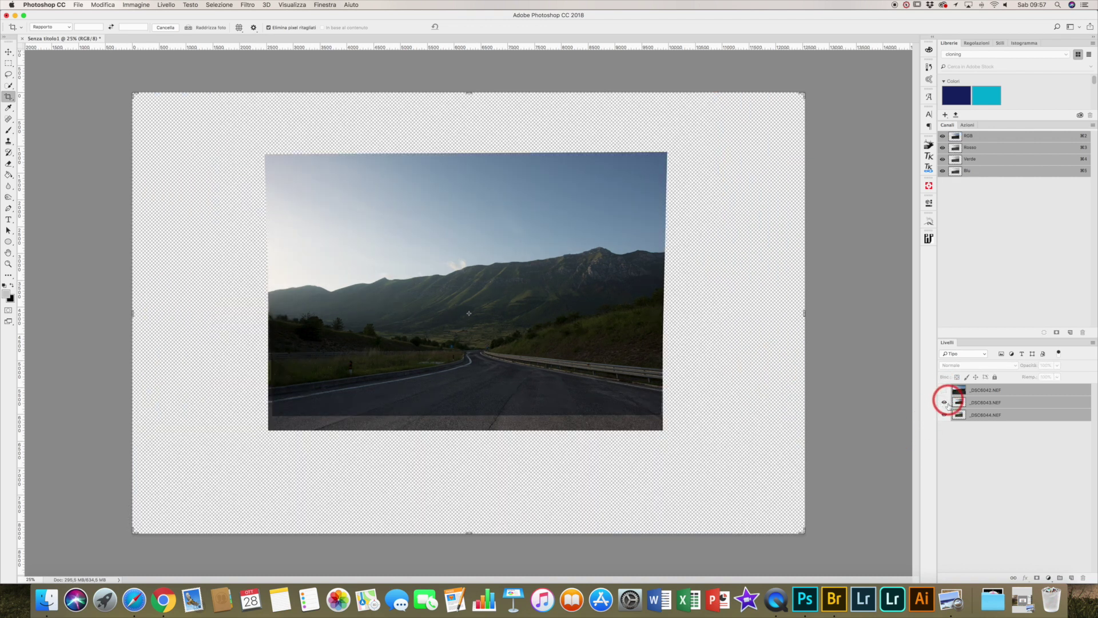
click(945, 403)
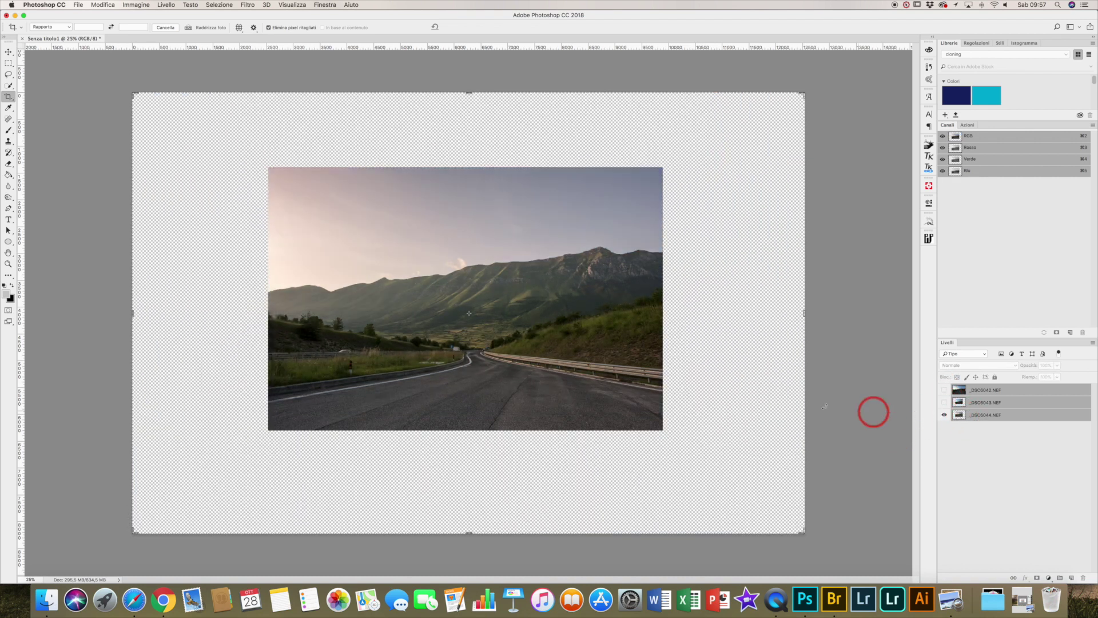
click(944, 403)
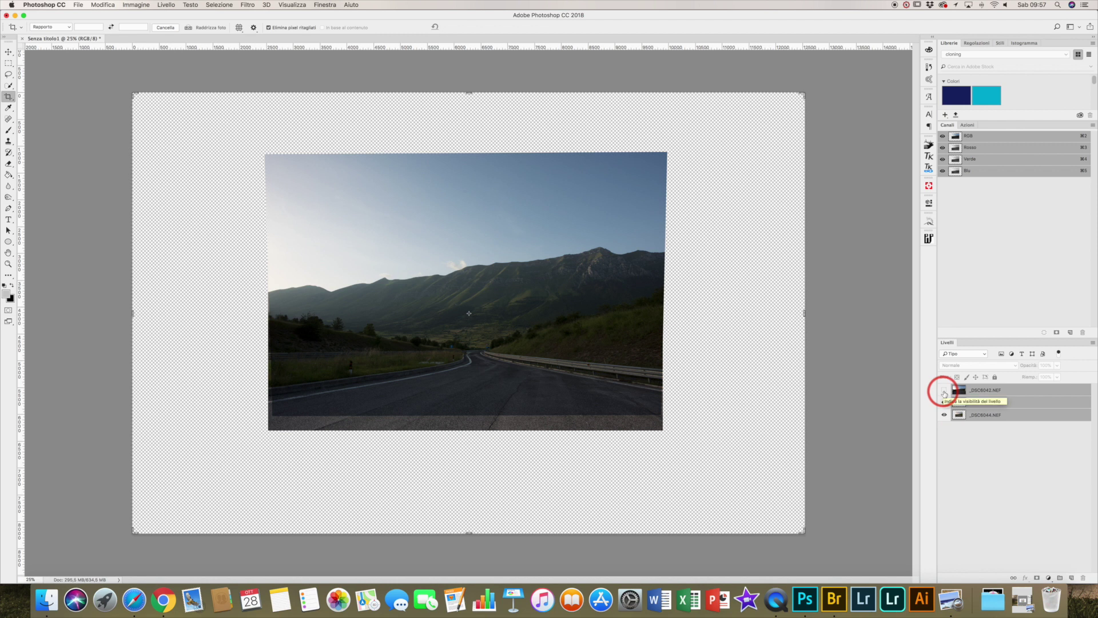
click(945, 392)
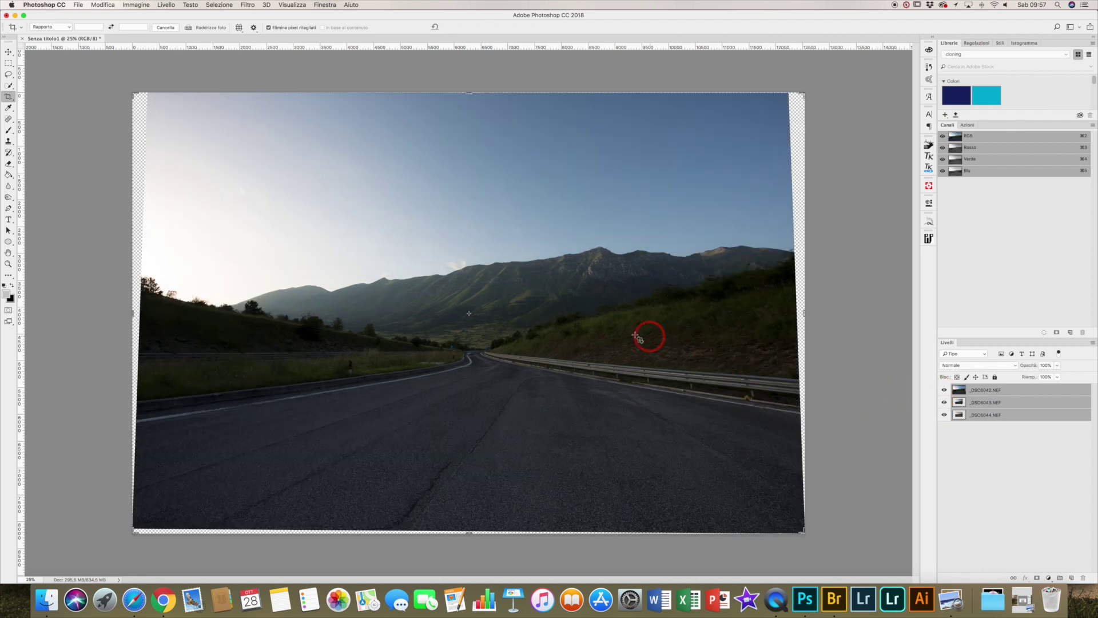
key(Return)
key(v)
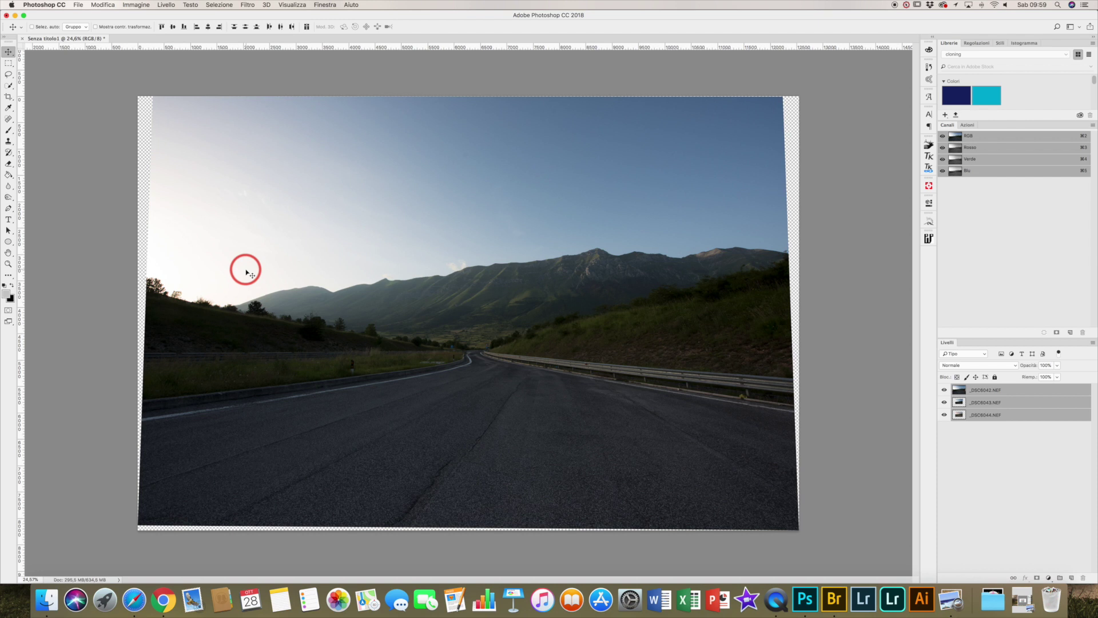
key(super+plus)
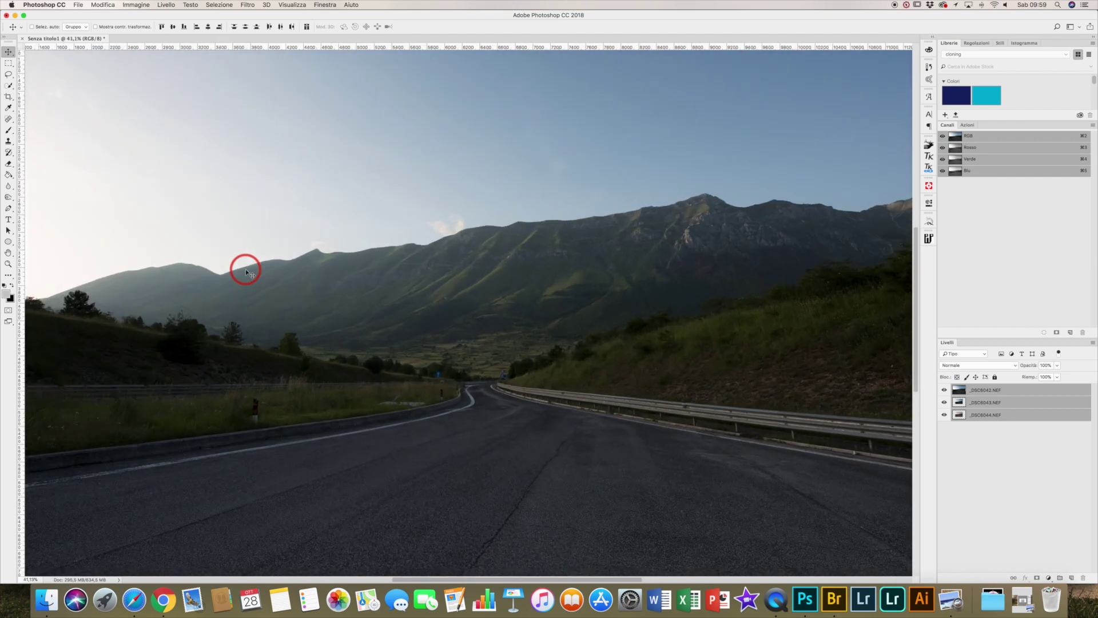
key(super+plus)
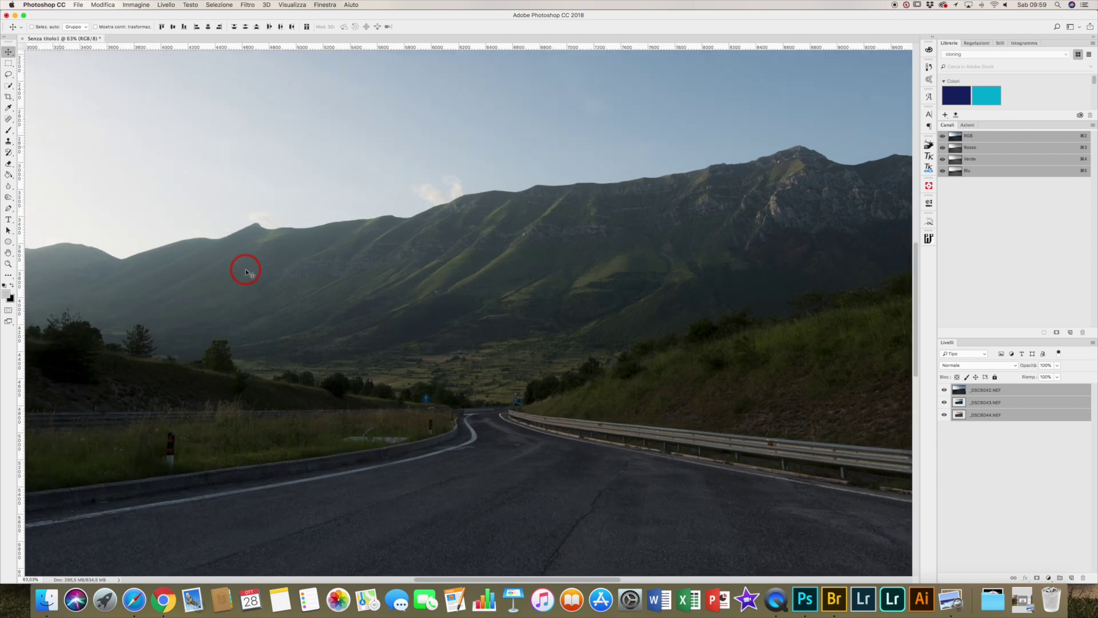
scroll(255, 366, down, 5)
scroll(254, 366, right, 10)
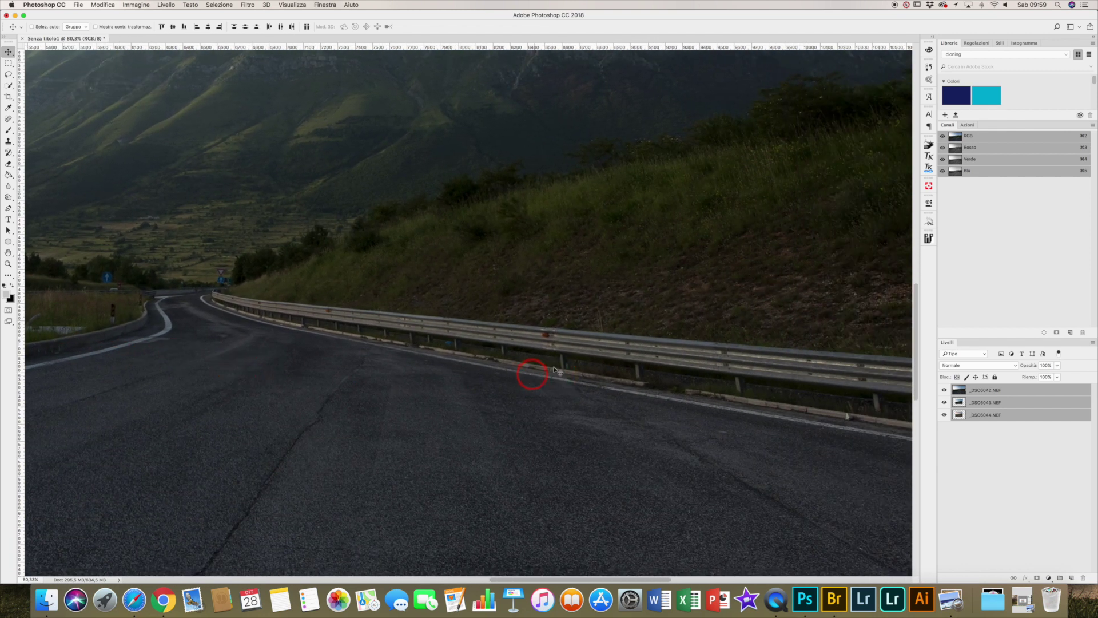
scroll(713, 381, down, 4)
scroll(713, 380, right, 10)
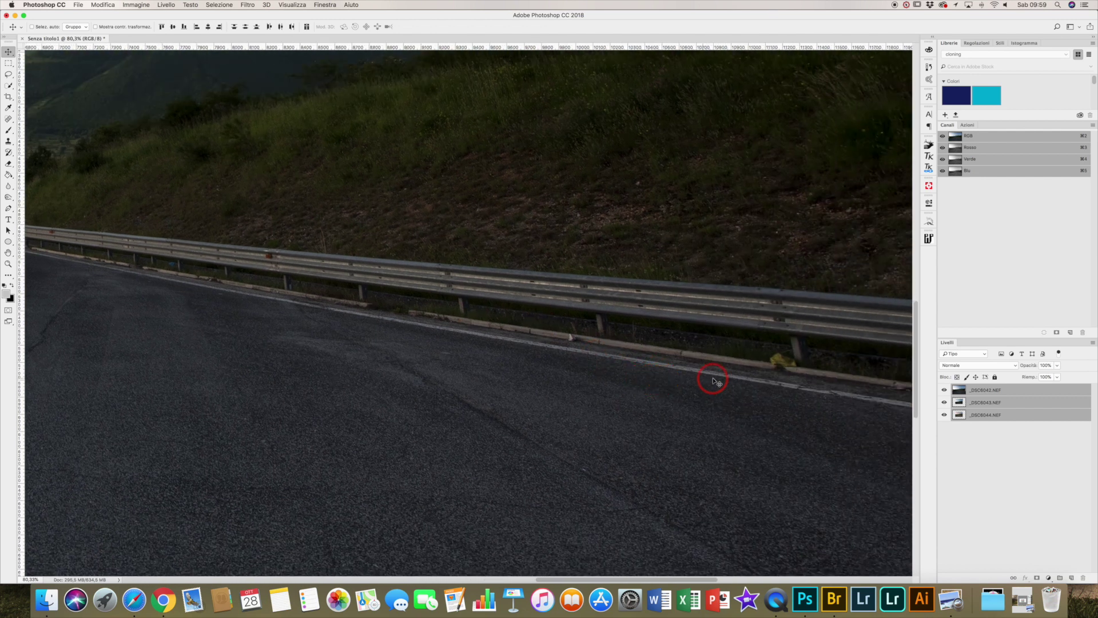
scroll(713, 380, up, 5)
scroll(713, 380, left, 15)
scroll(713, 380, left, 8)
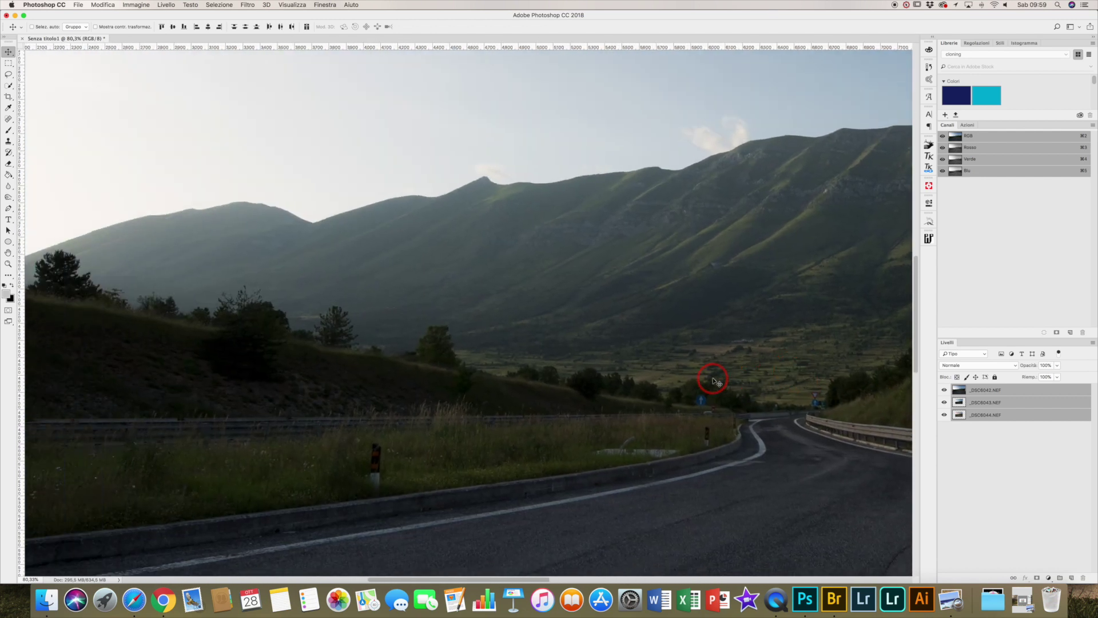
scroll(713, 380, left, 4)
scroll(713, 380, left, 2)
scroll(713, 381, down, 2)
scroll(713, 380, left, 4)
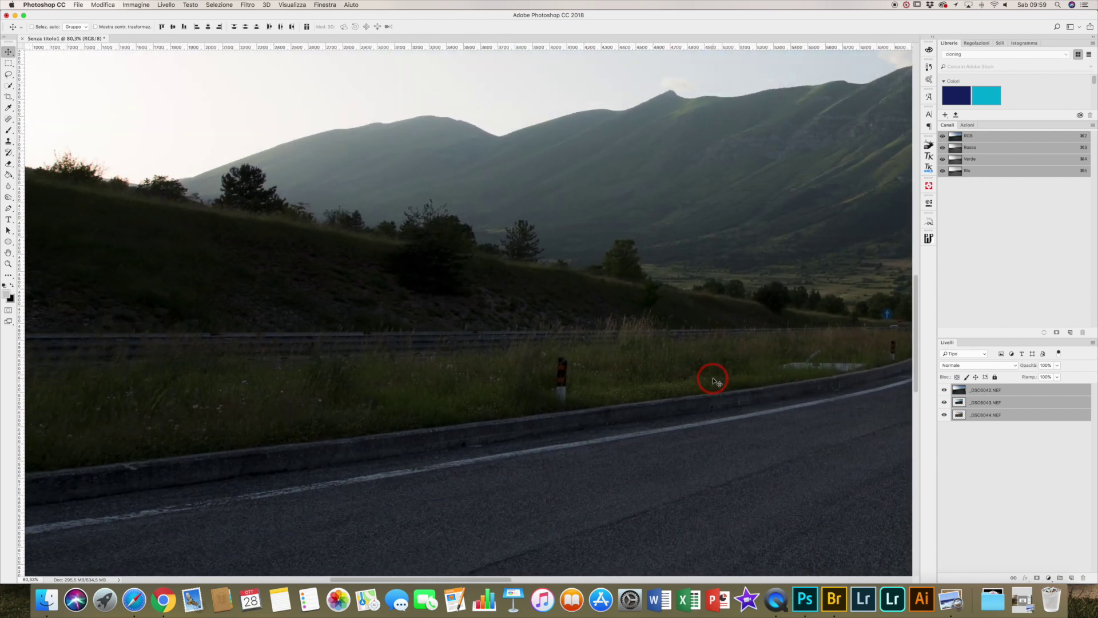
scroll(713, 380, down, 2)
scroll(714, 381, down, 2)
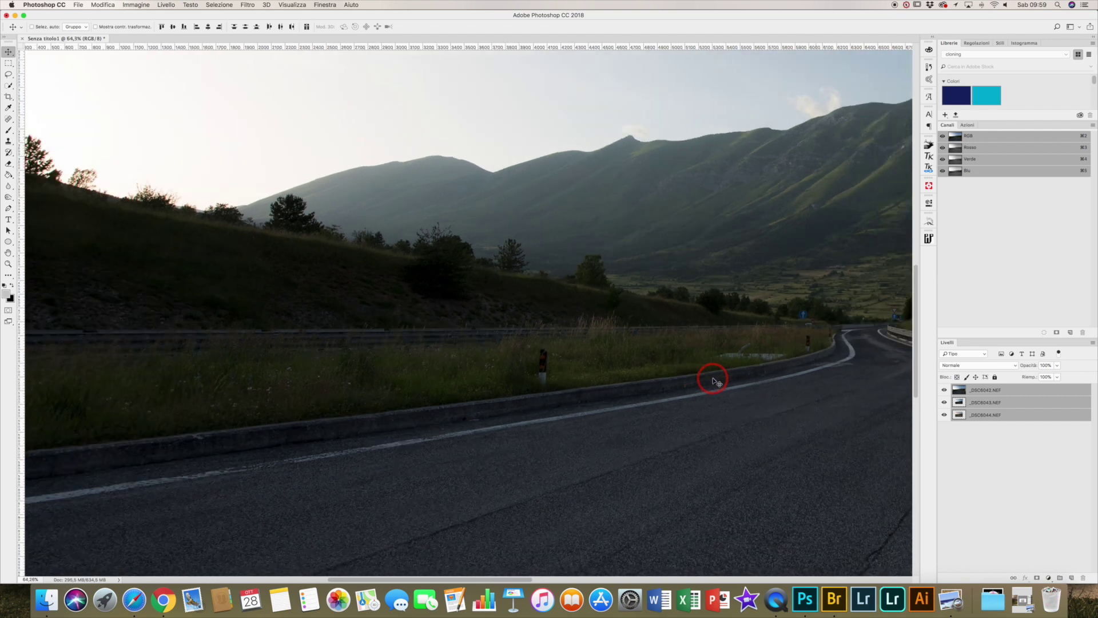
scroll(713, 380, down, 2)
scroll(713, 380, down, 2)
scroll(713, 380, down, 1)
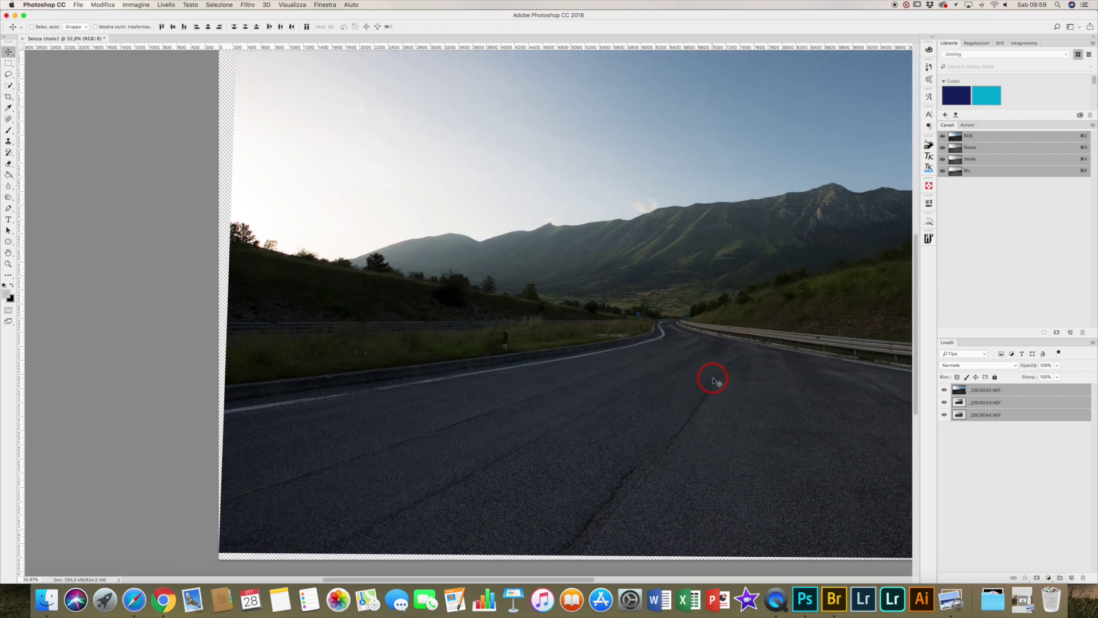
scroll(713, 380, down, 1)
scroll(713, 381, down, 1)
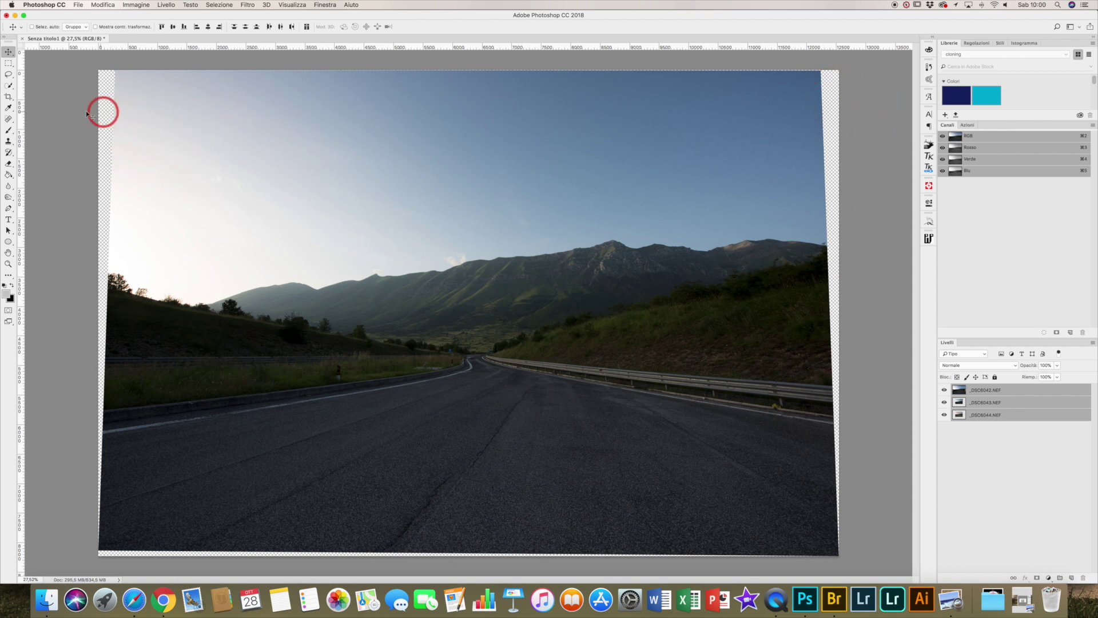
- Crop the left, bottom, top and right edges inward to remove transparent borders
click(8, 96)
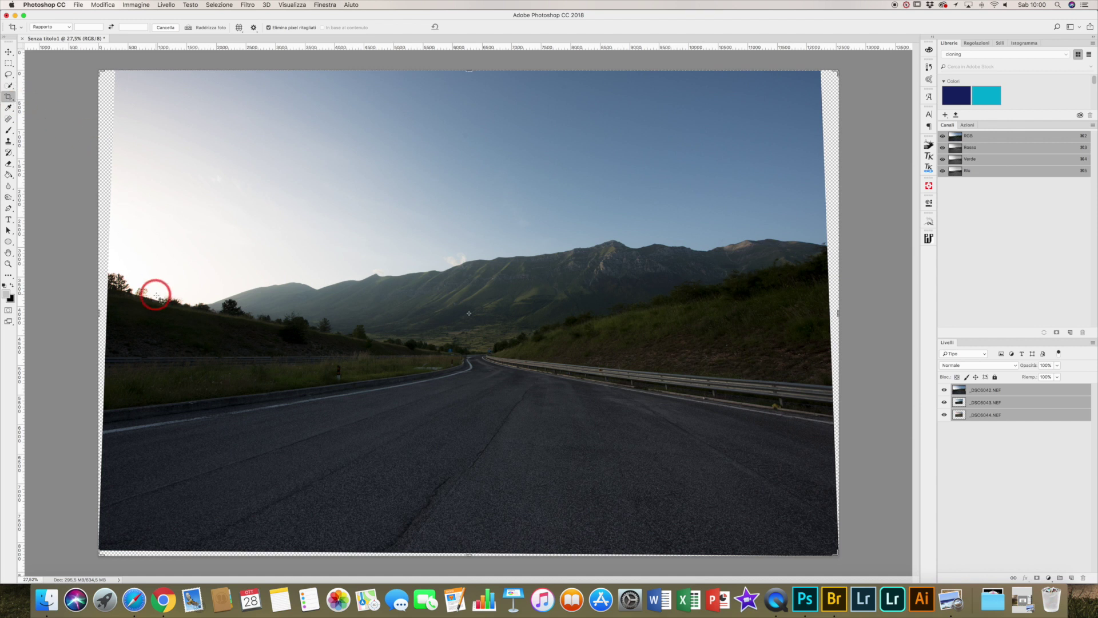
drag(98, 314, 107, 314)
click(374, 458)
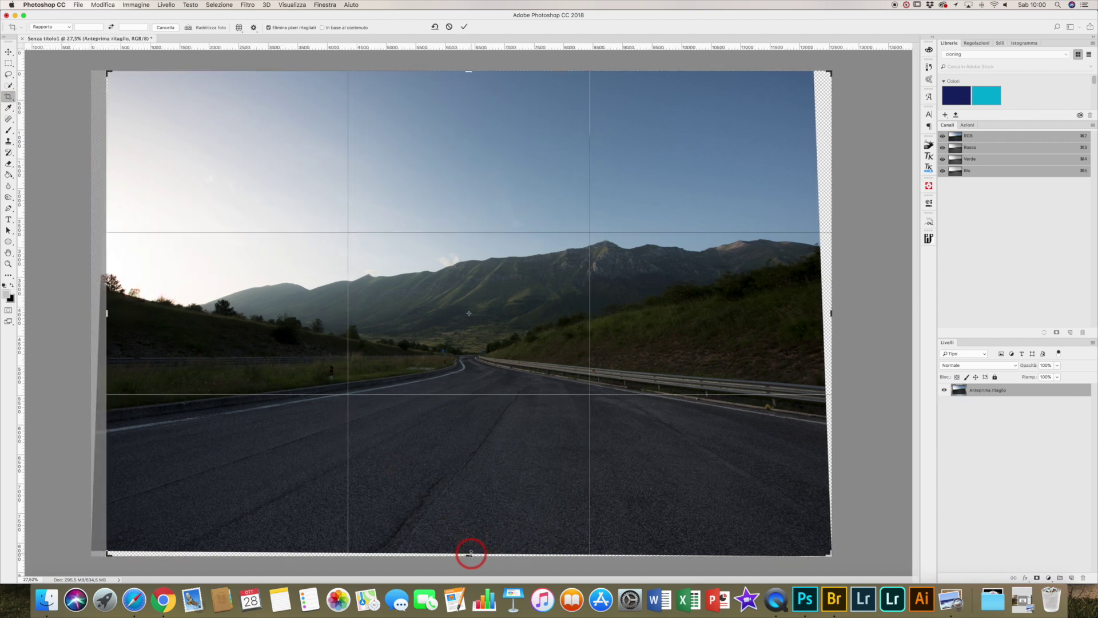
drag(474, 543, 469, 549)
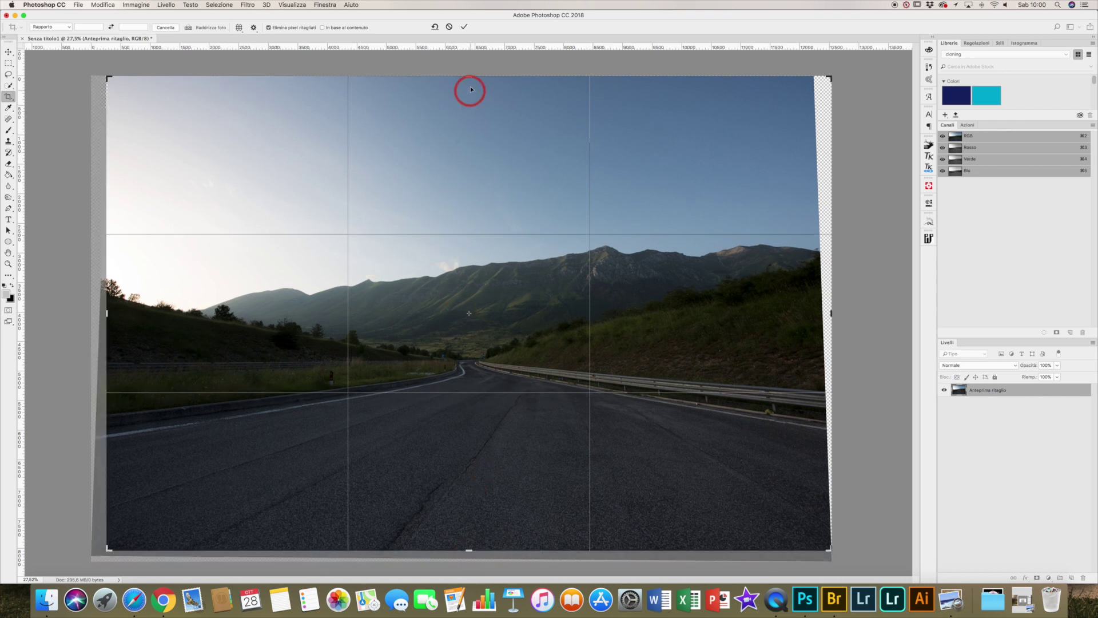
drag(469, 76, 469, 80)
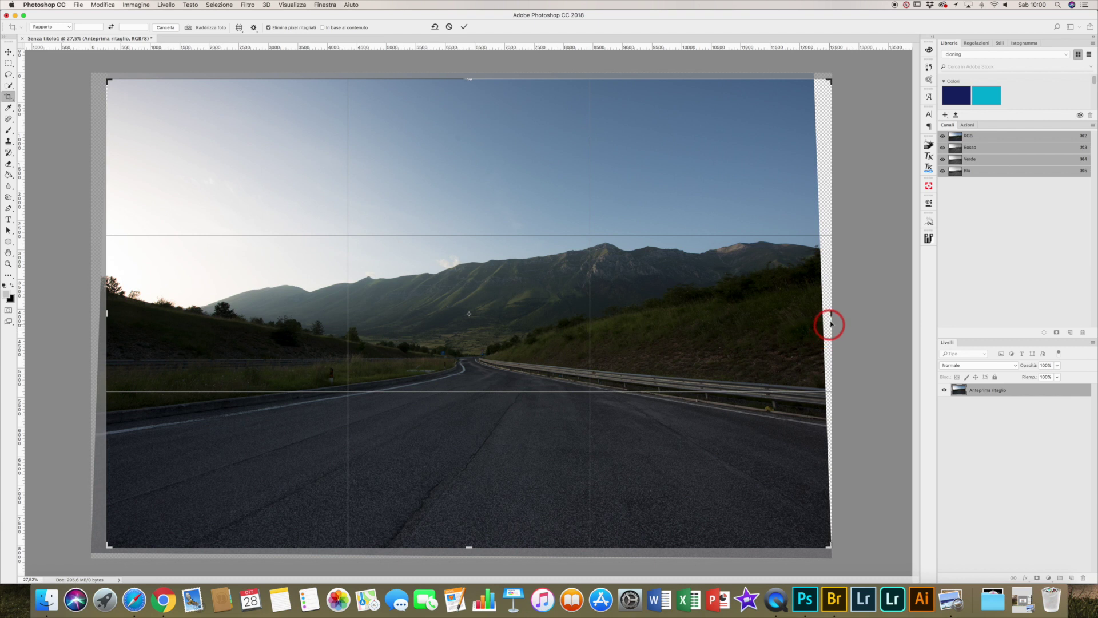
drag(831, 315, 820, 315)
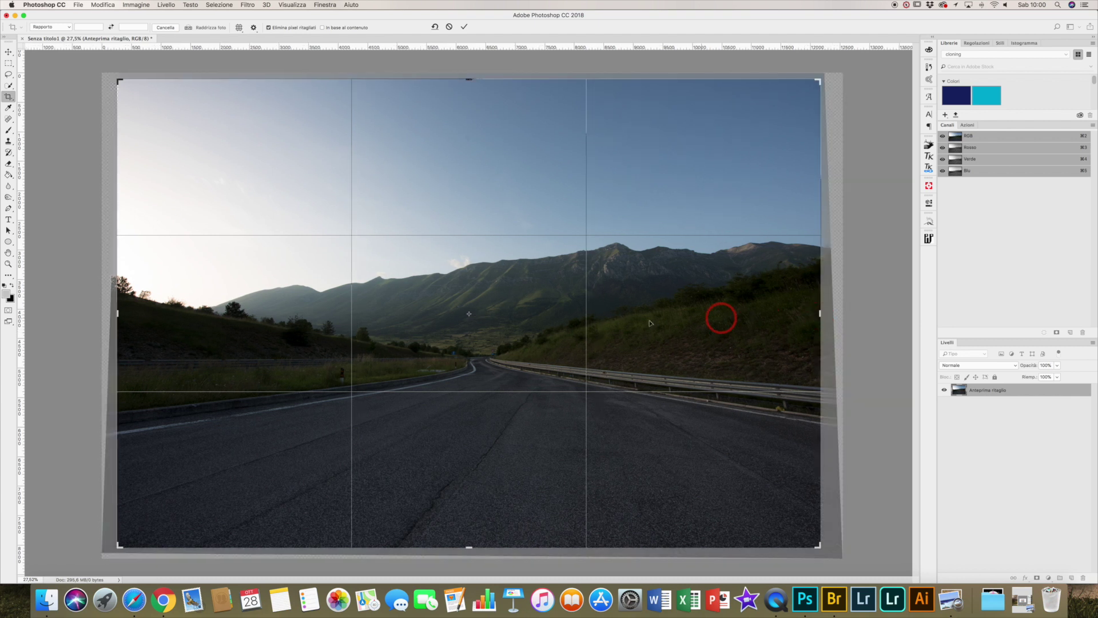
click(463, 27)
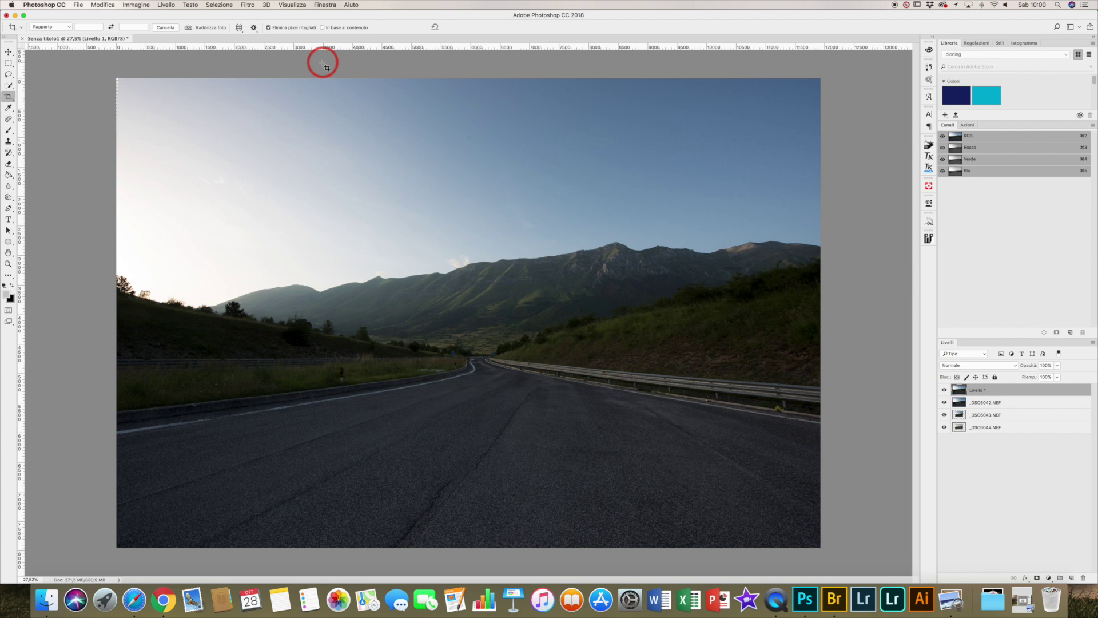
- Apply Filtro Camera Raw to Livello 1 with exposure +0,20, shadows +14 and blacks +16
click(250, 7)
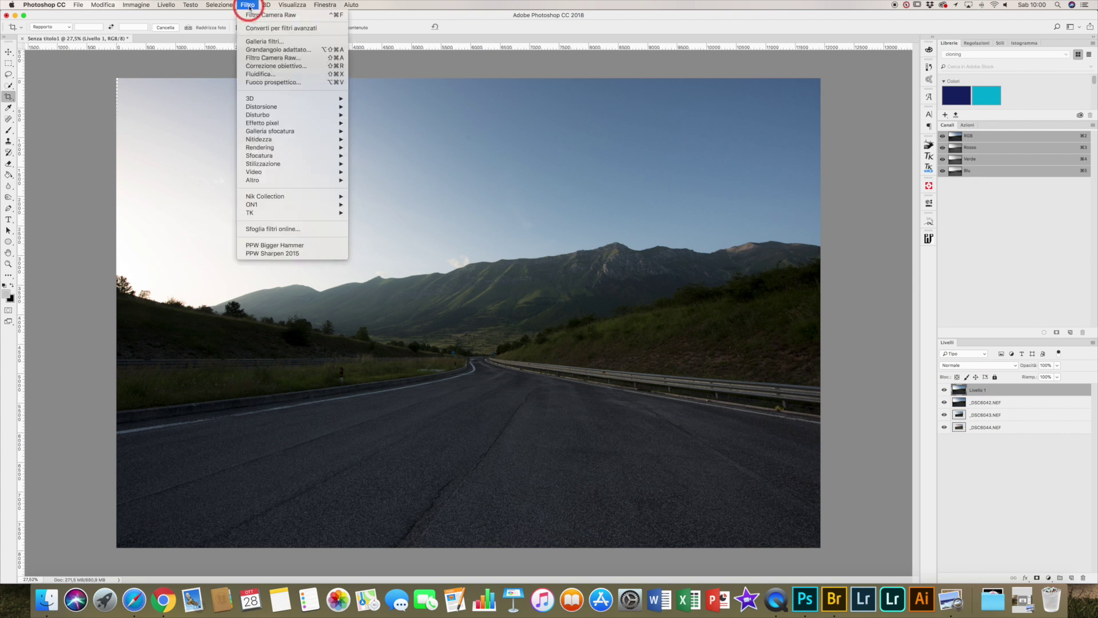
click(267, 59)
drag(735, 187, 739, 187)
drag(736, 227, 746, 255)
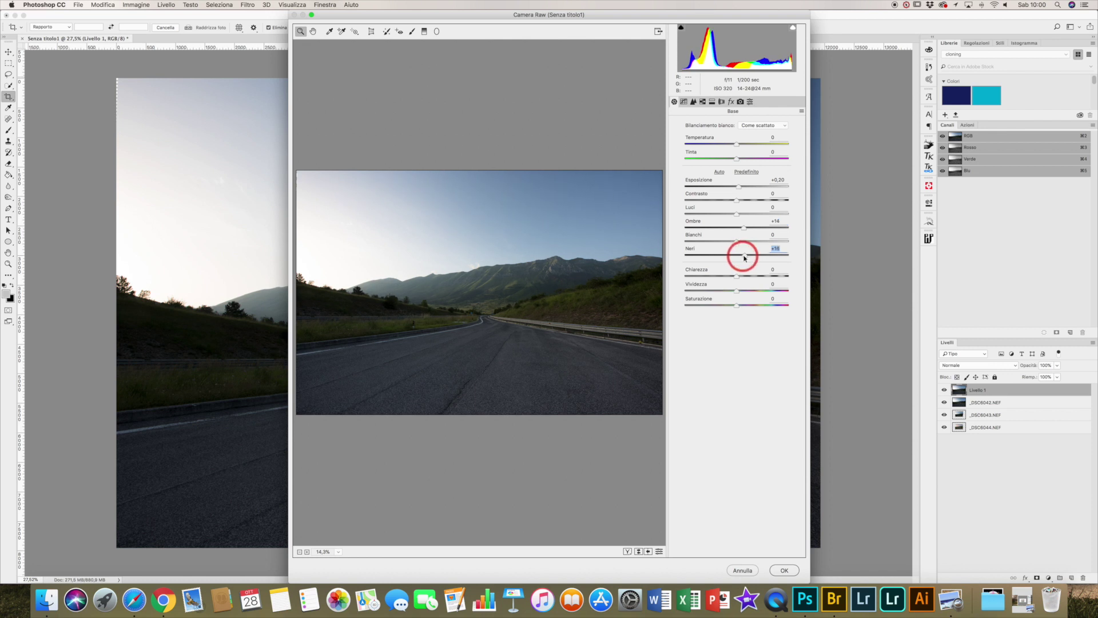
click(791, 570)
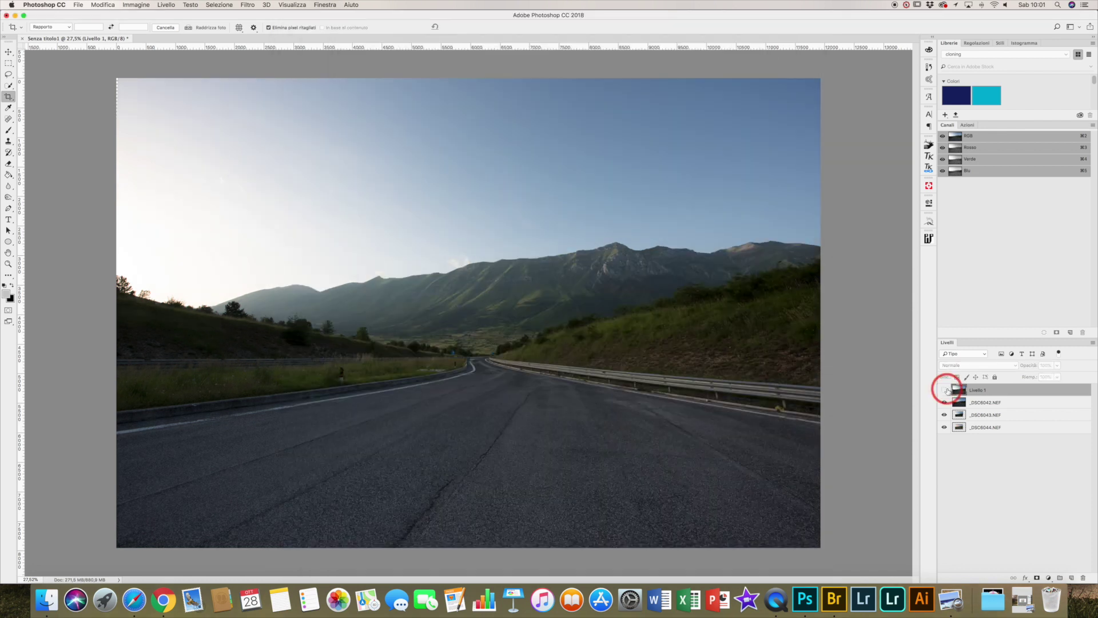
click(944, 390)
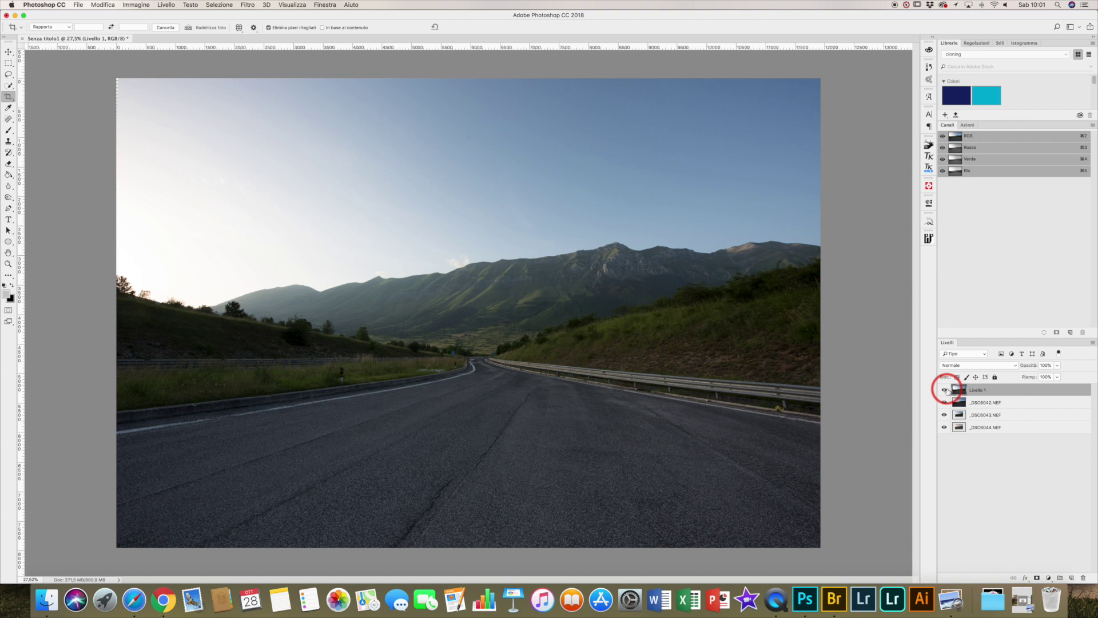